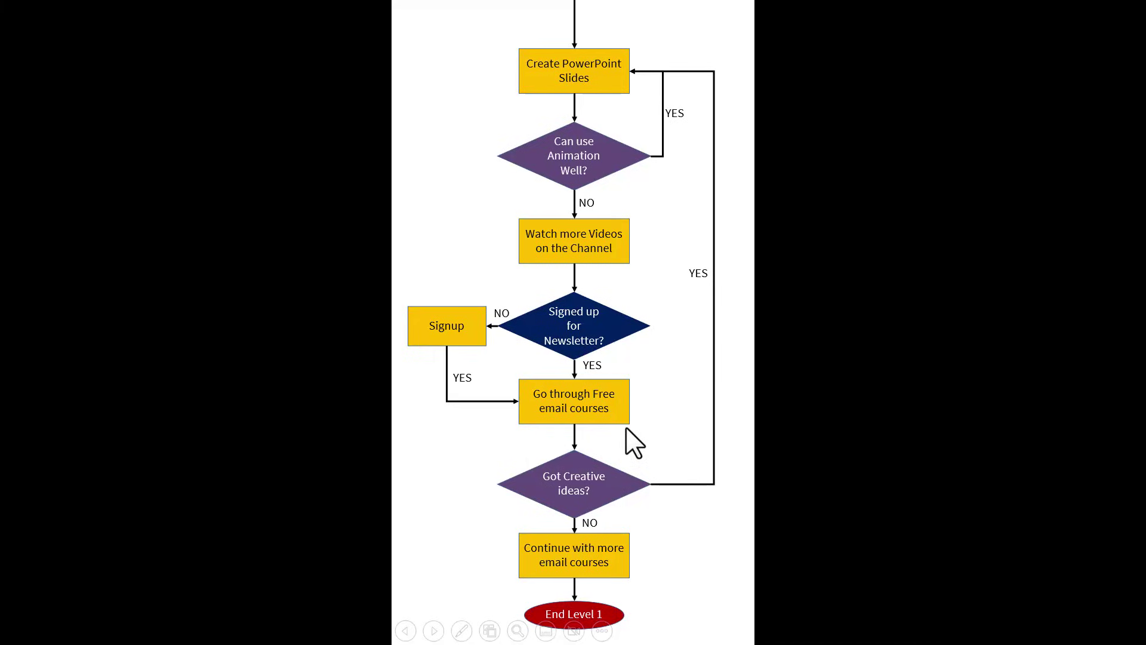
- Click the End Level 1 shape on flowchart slide 2 to jump to the Our Tutorials slide
click(577, 614)
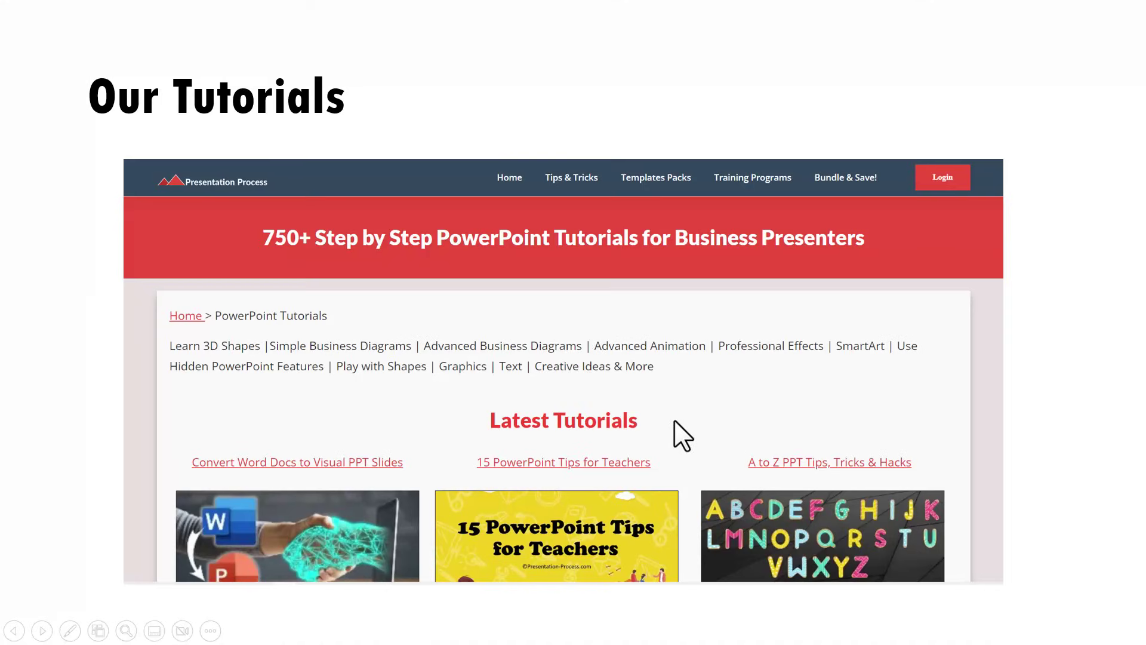
- Advance the show from Our Tutorials to Our Training courses, then end it
click(691, 404)
click(691, 404)
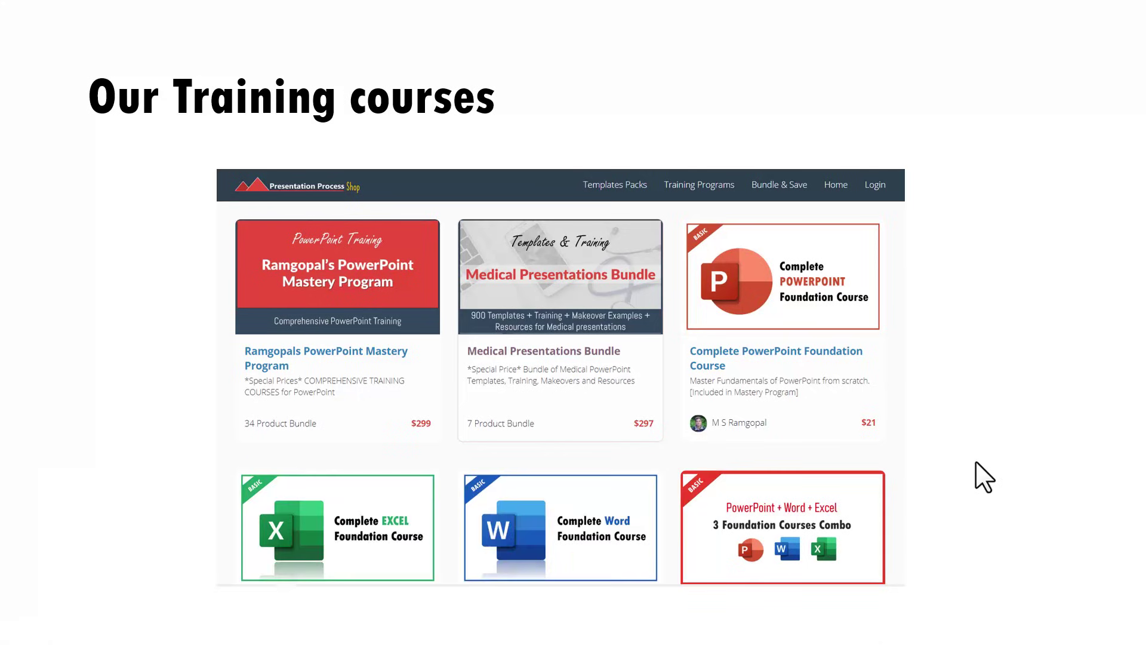
key(Escape)
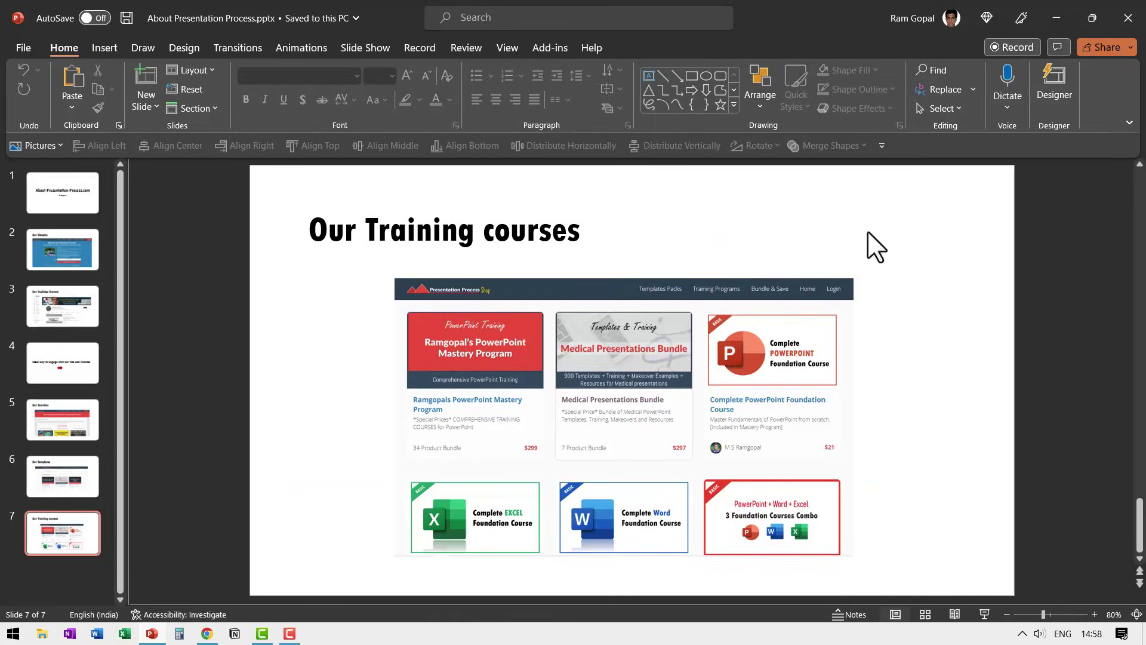
click(184, 46)
click(986, 92)
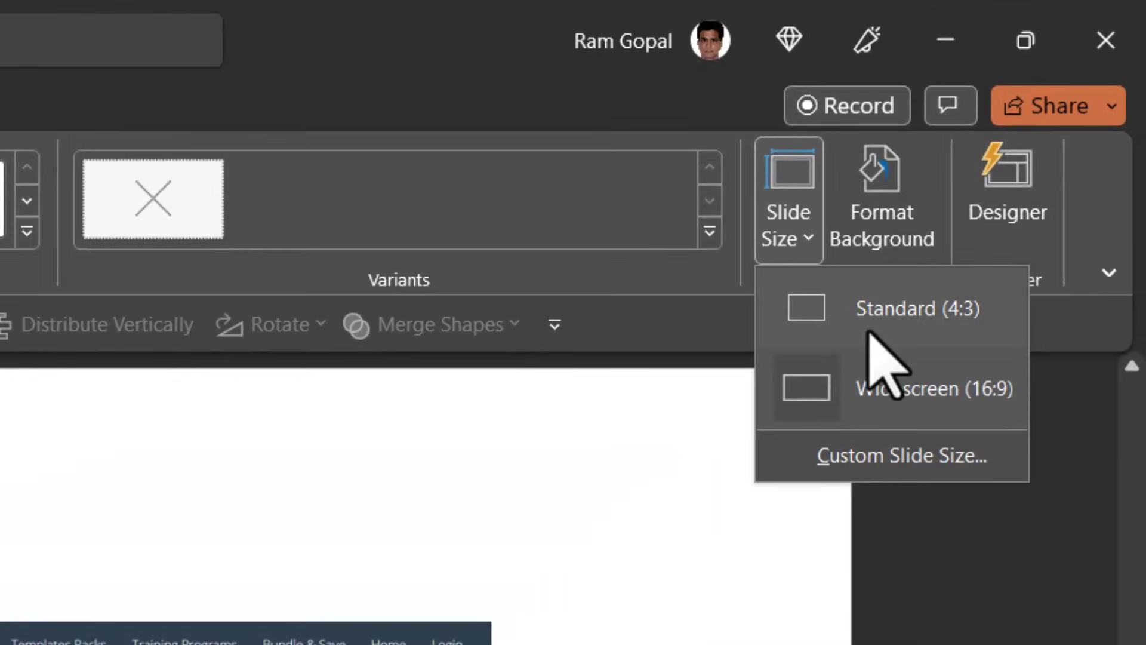
click(897, 459)
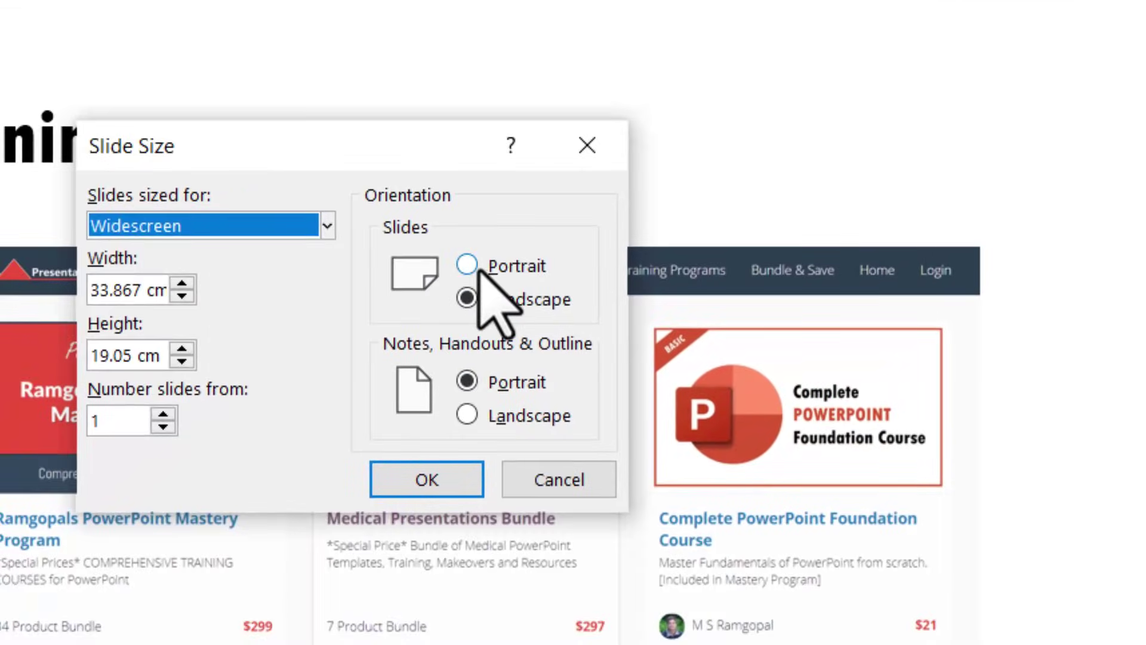
click(477, 268)
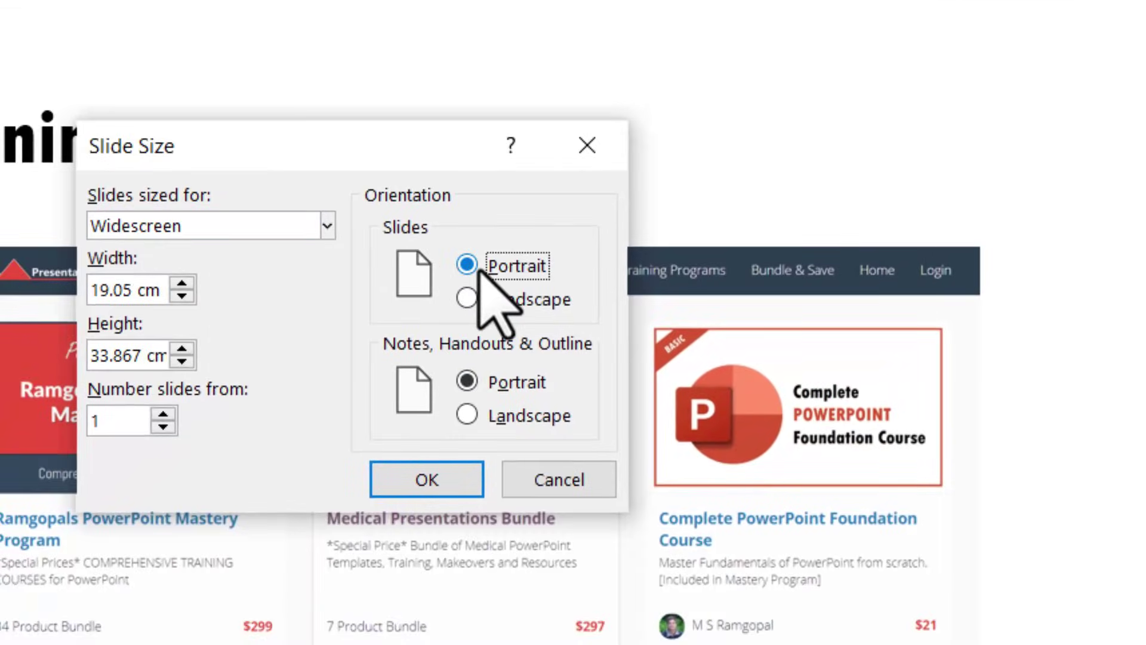
click(471, 491)
click(758, 358)
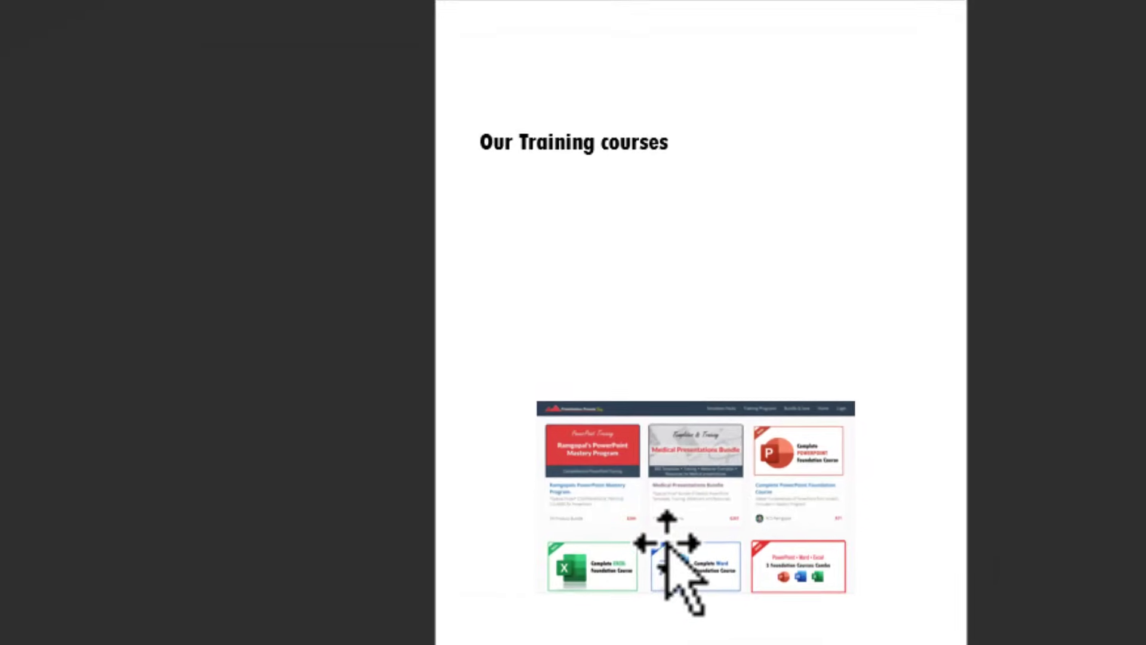
scroll(81, 232, up, 5)
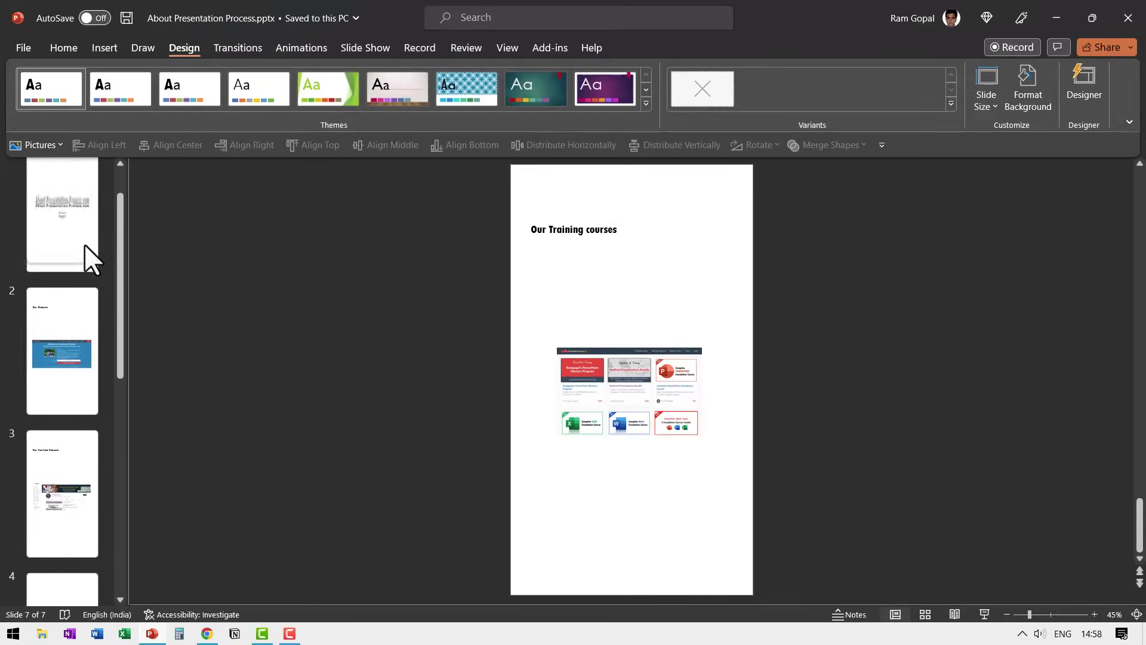
scroll(84, 243, down, 2)
scroll(87, 249, down, 2)
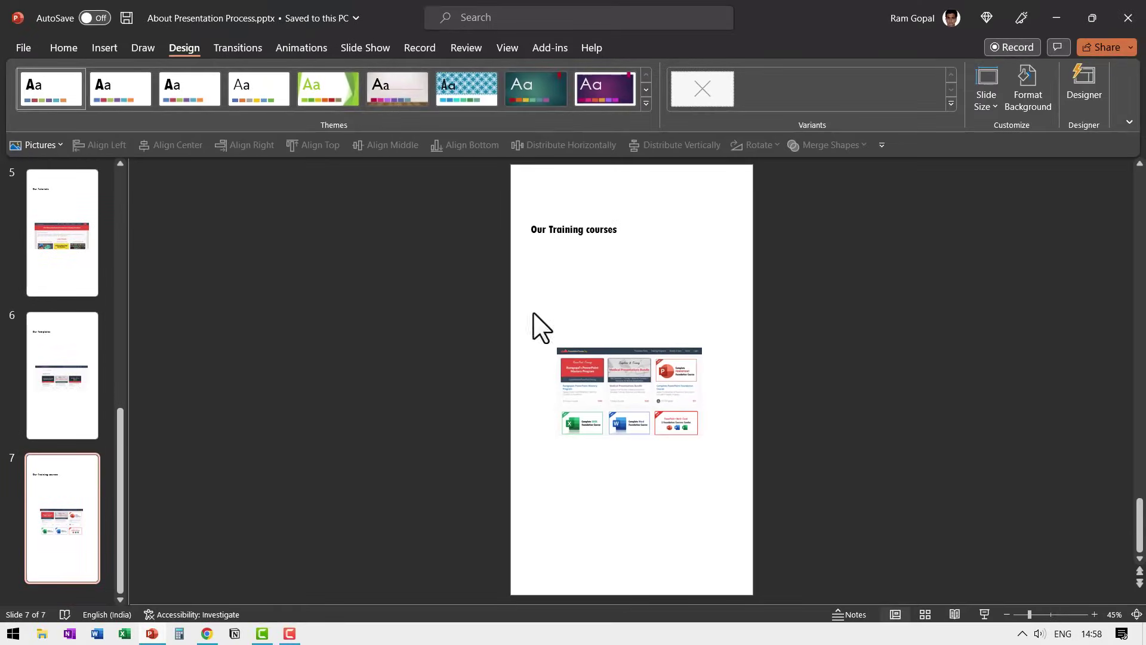
key(ctrl+z)
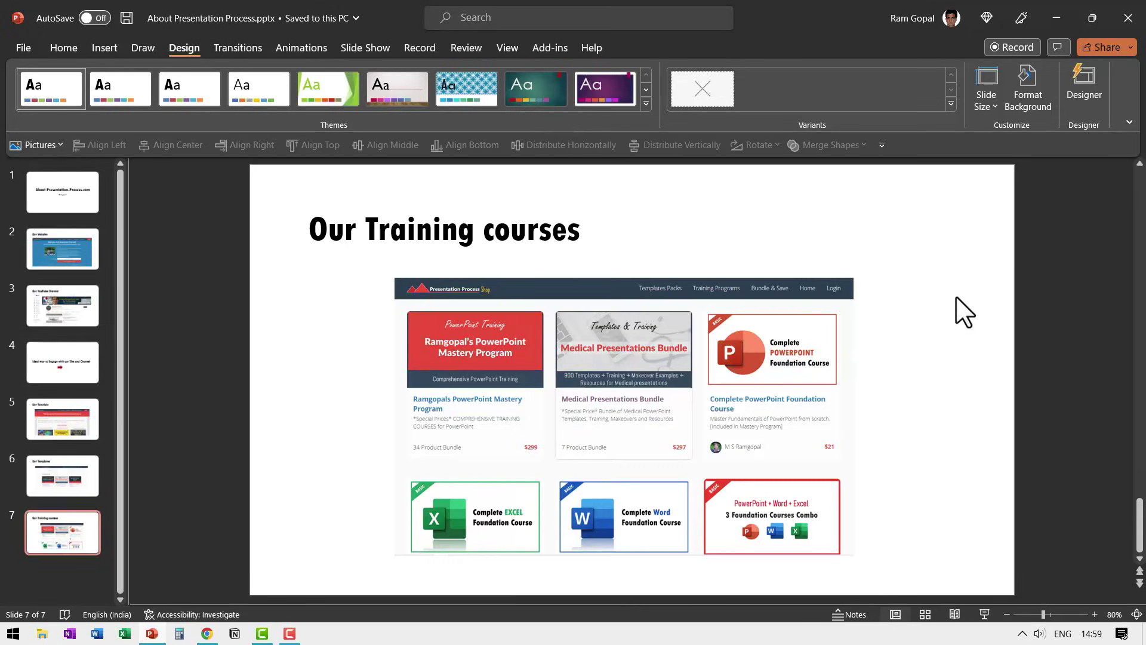
- Open Flowchart.pptx from the Presentation Process Presentation folder and bring that folder window back to front
click(82, 210)
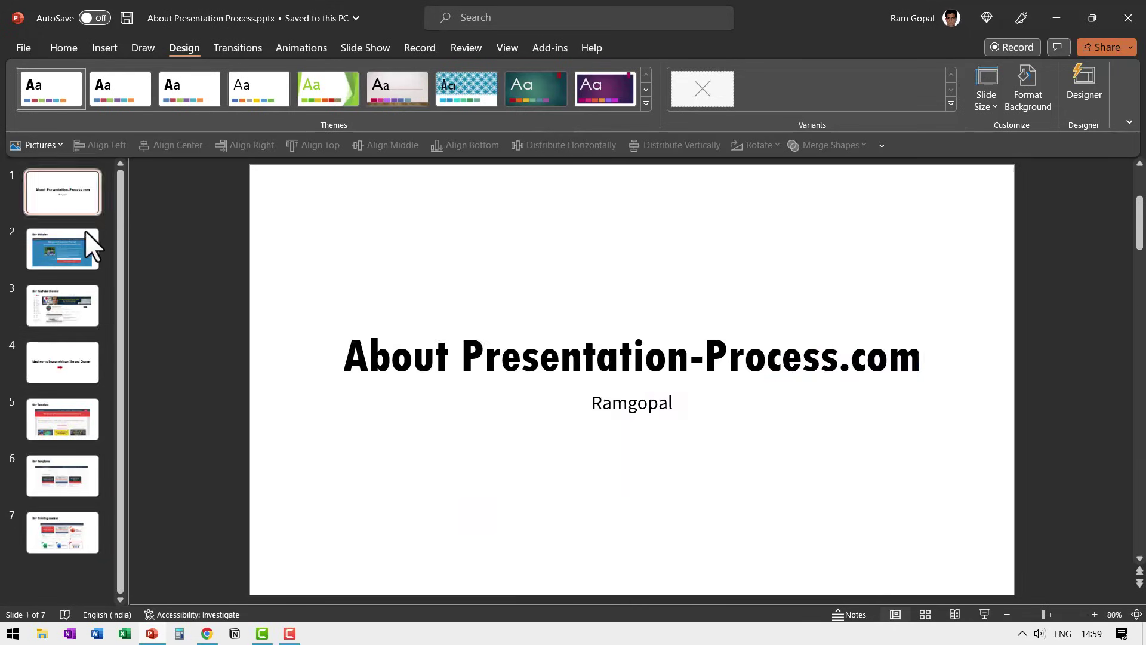
click(84, 265)
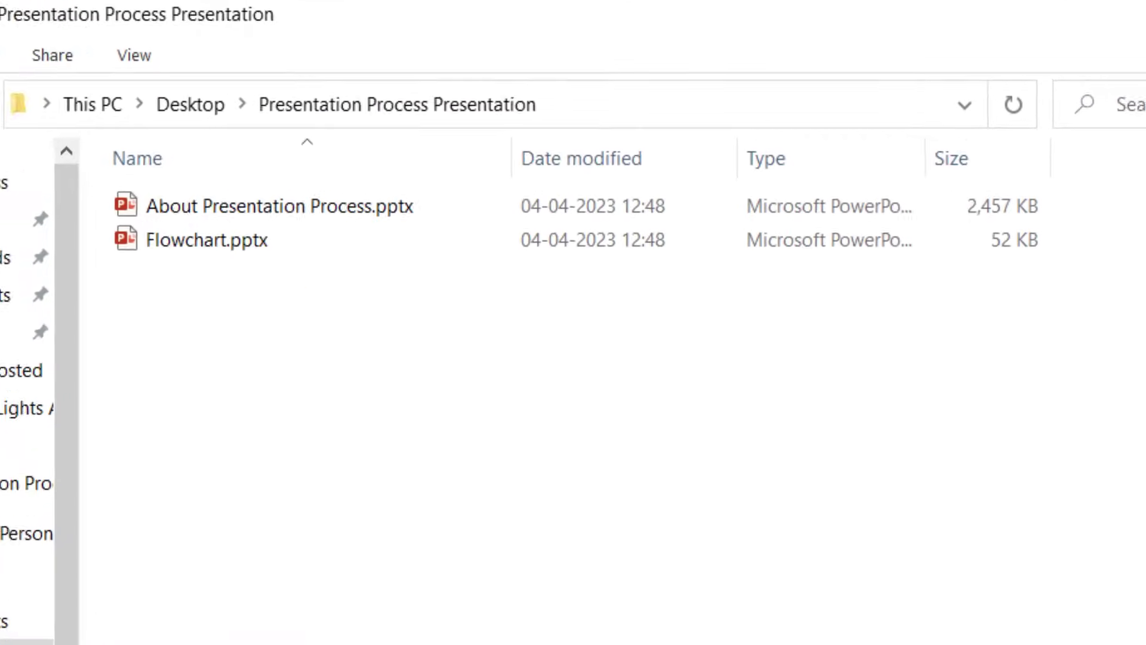
double_click(203, 253)
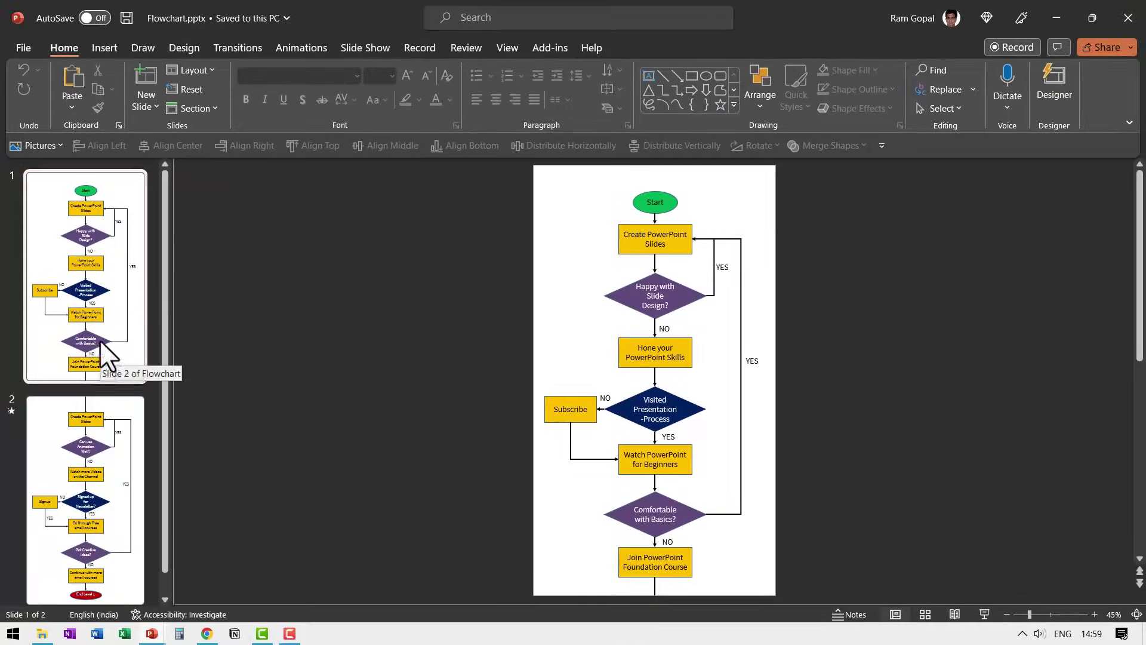
click(42, 634)
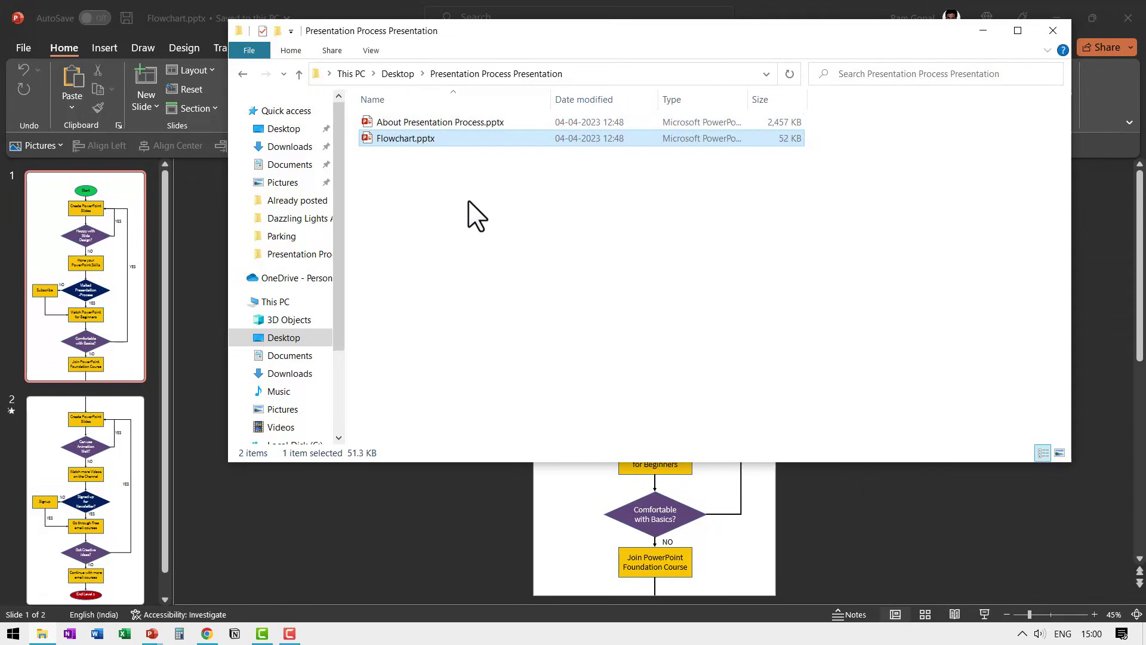
mouse_move(486, 122)
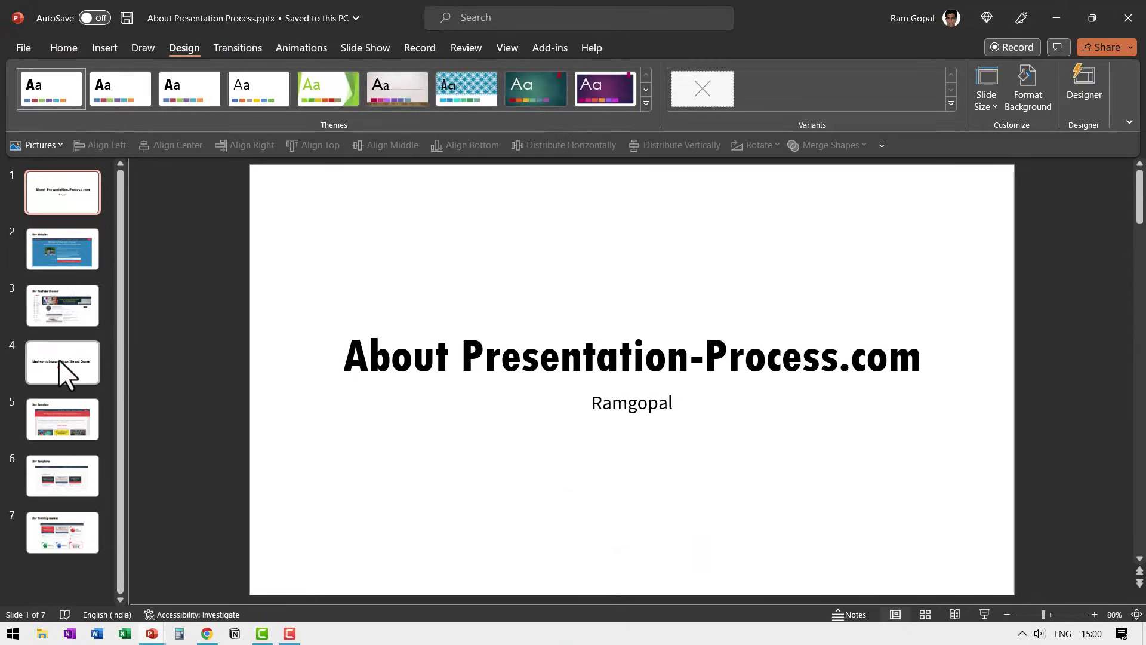
- Delete the small red arrow from slide 4
click(58, 360)
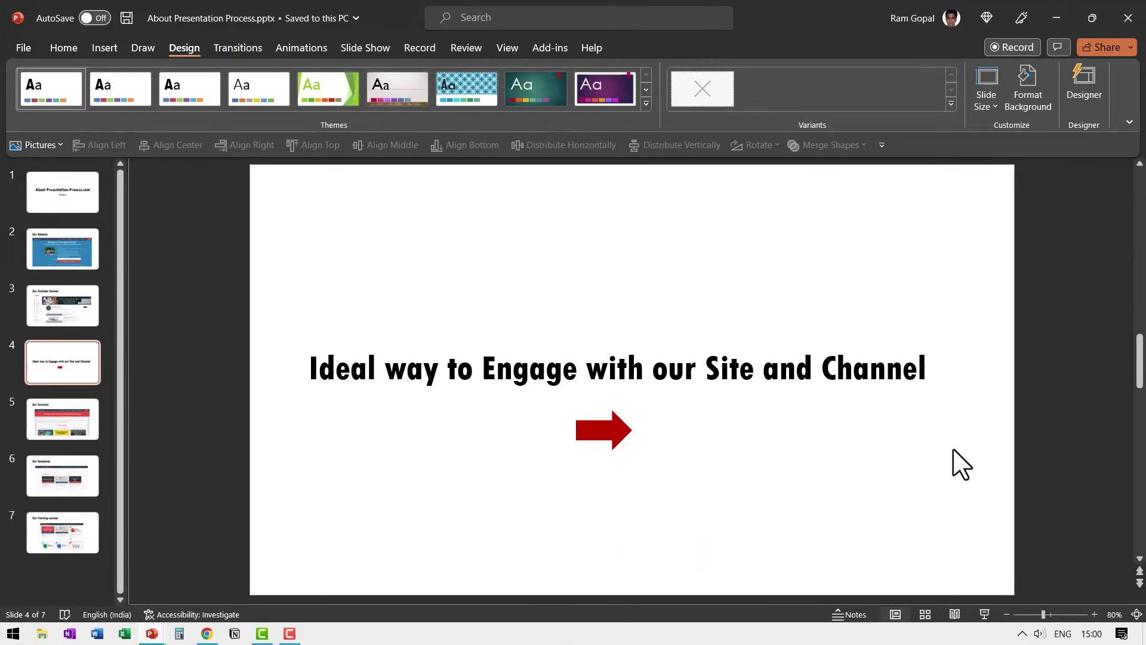
click(602, 435)
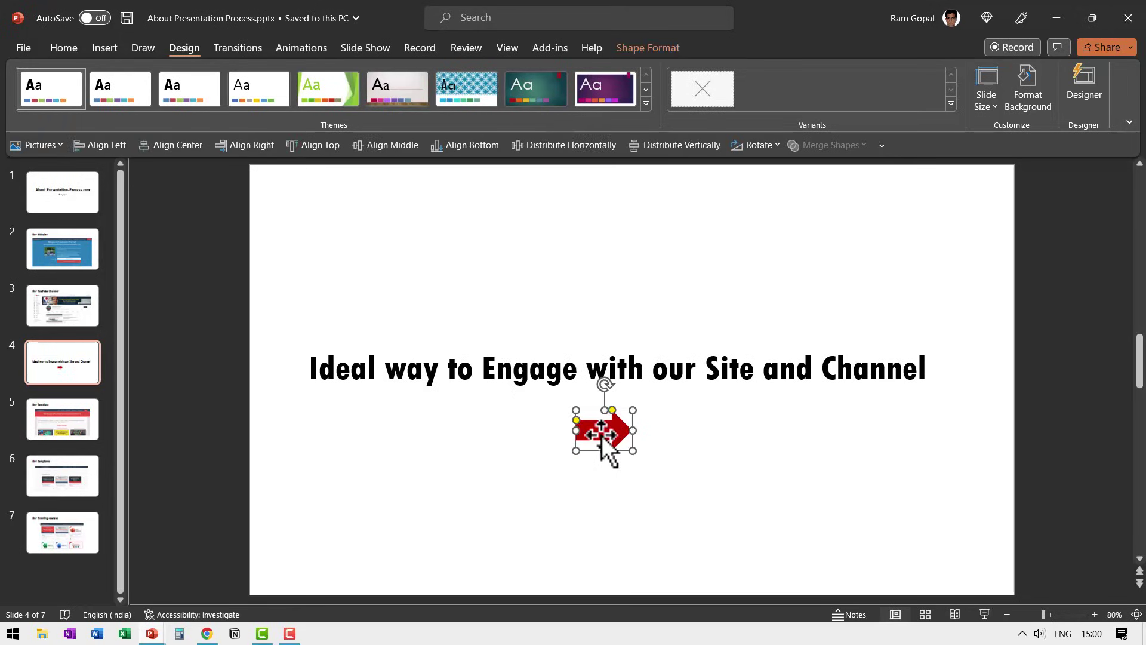
key(Delete)
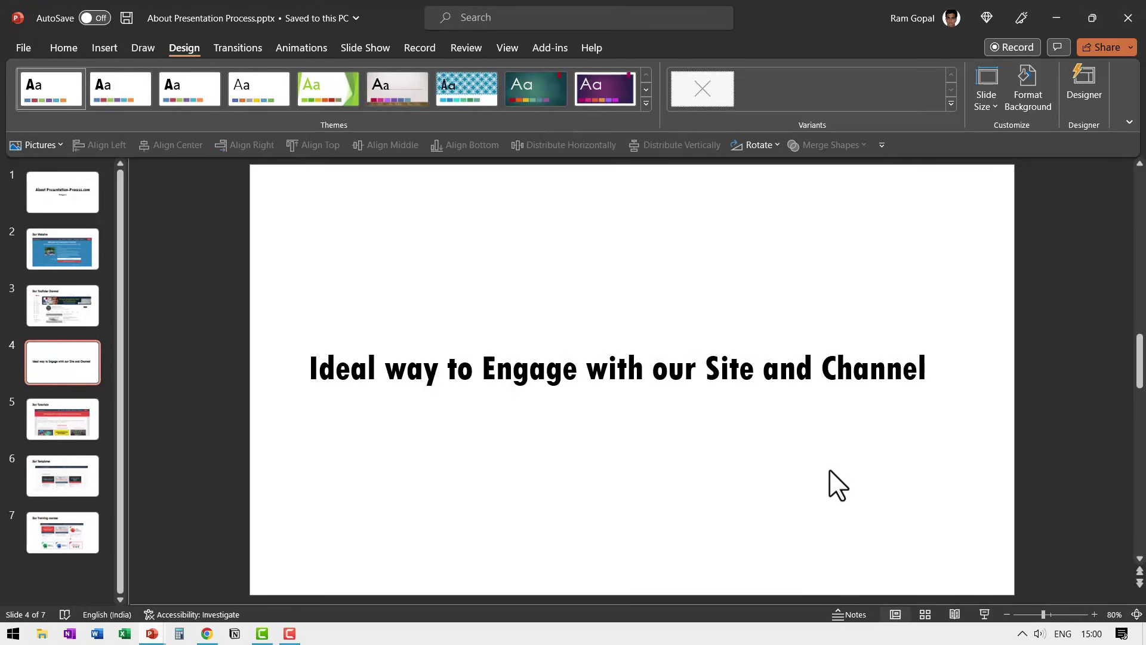
- Draw a blue right arrow below slide 4's title and start its hyperlink
click(64, 48)
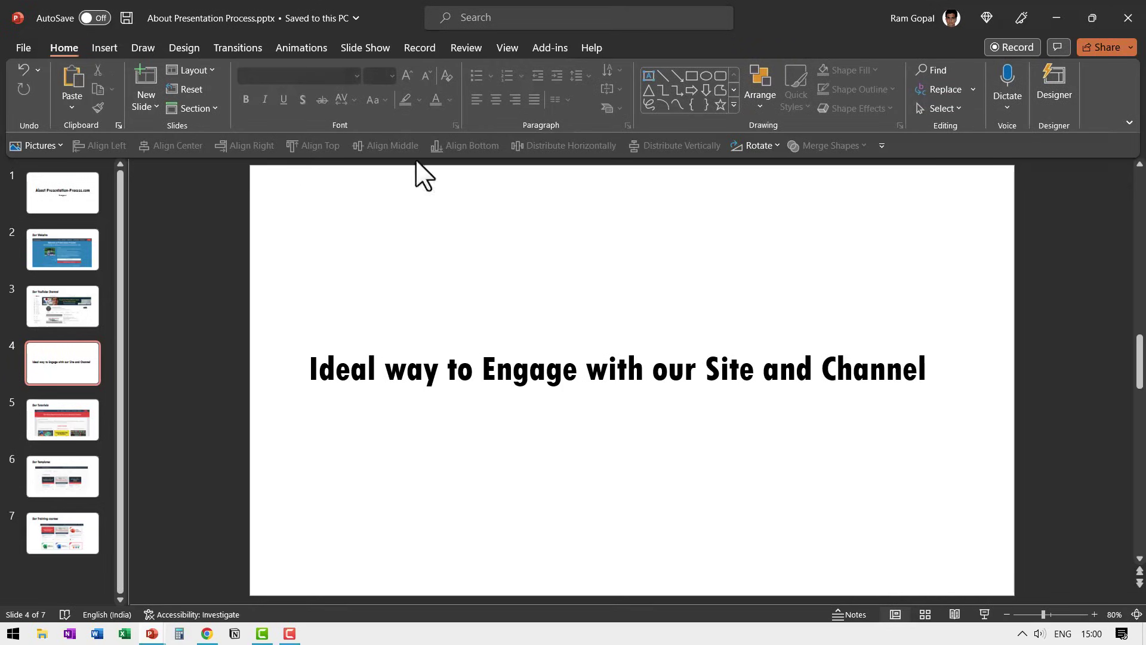
click(691, 89)
drag(541, 416, 658, 490)
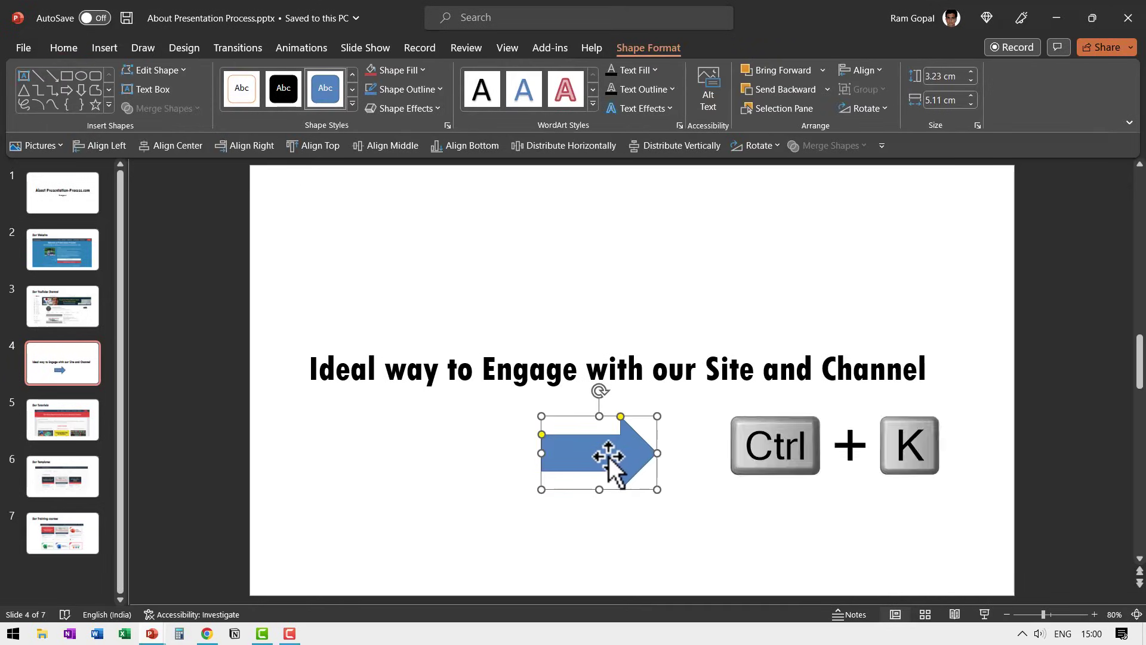
key(ctrl+k)
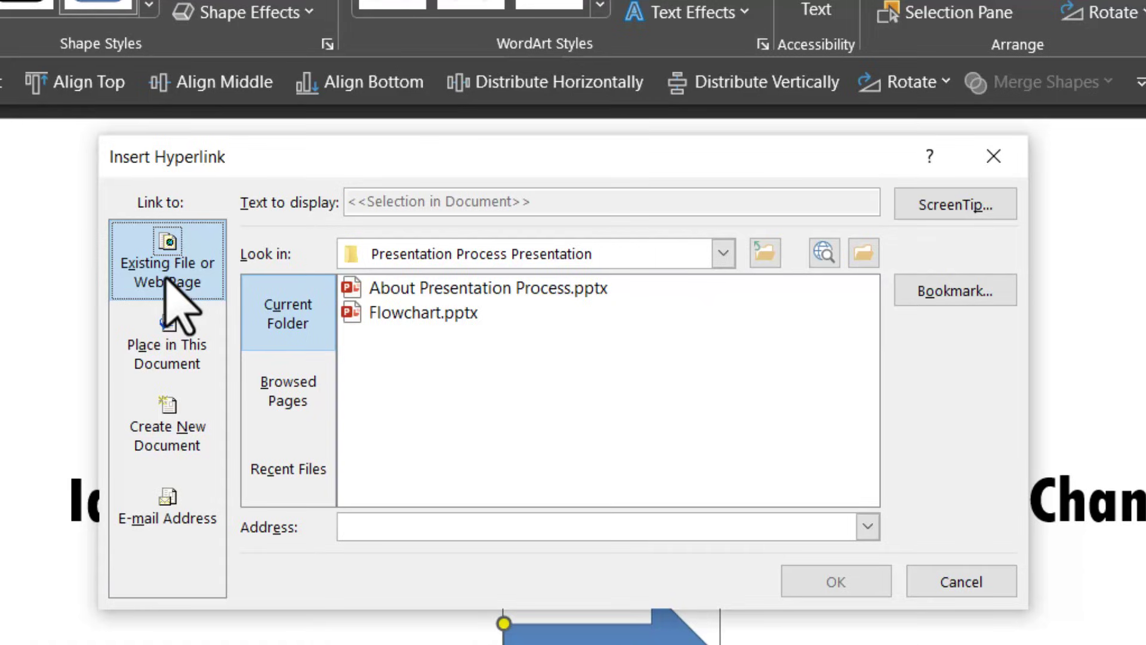
- Hyperlink the arrow to Slide 1 of Flowchart.pptx from the current folder
click(280, 315)
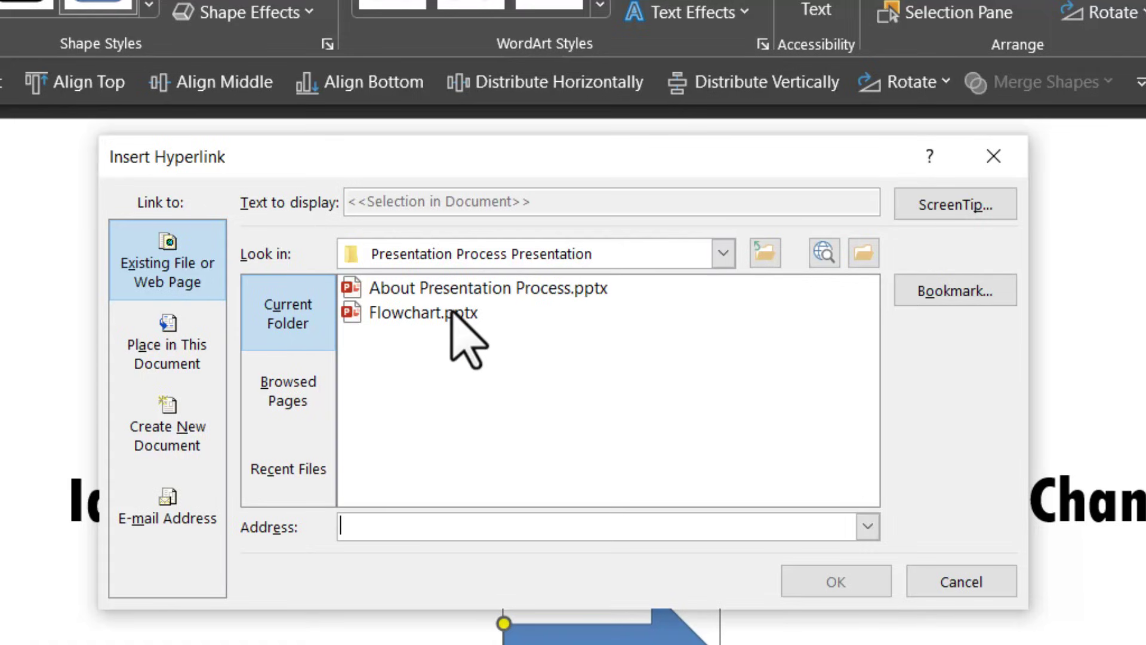
click(405, 314)
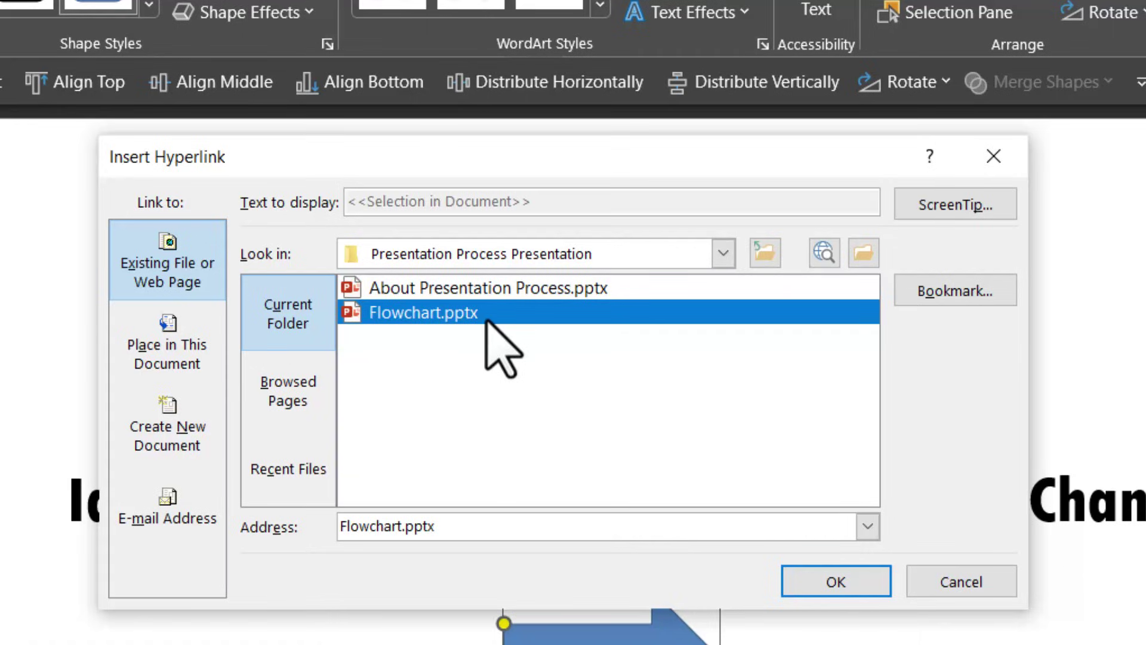
click(955, 291)
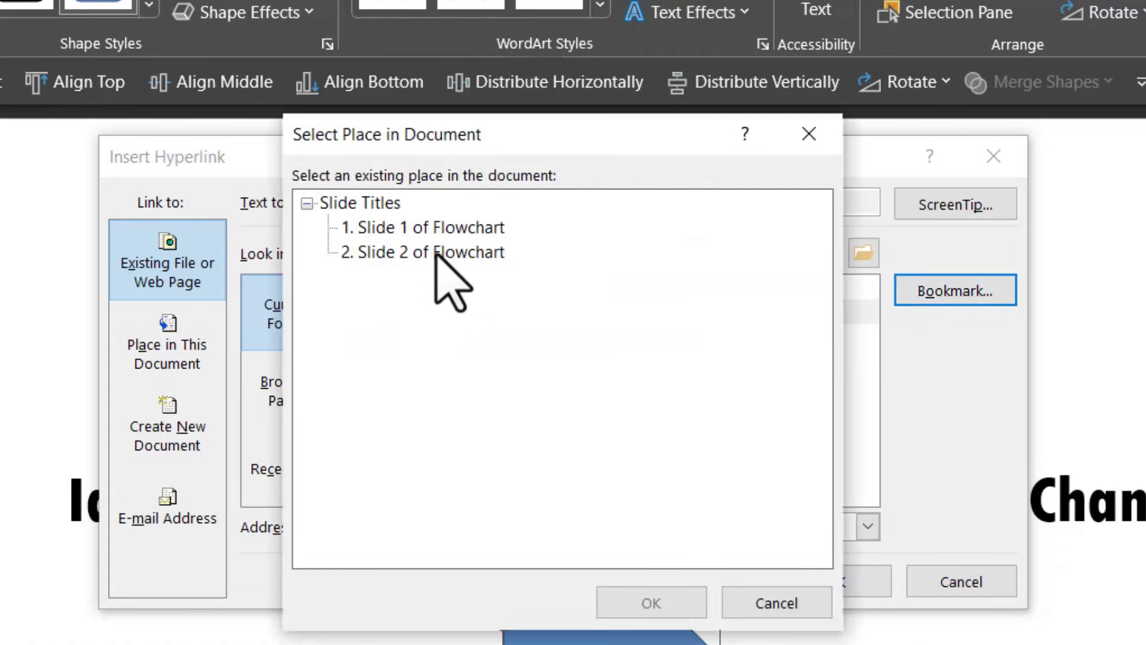
click(391, 229)
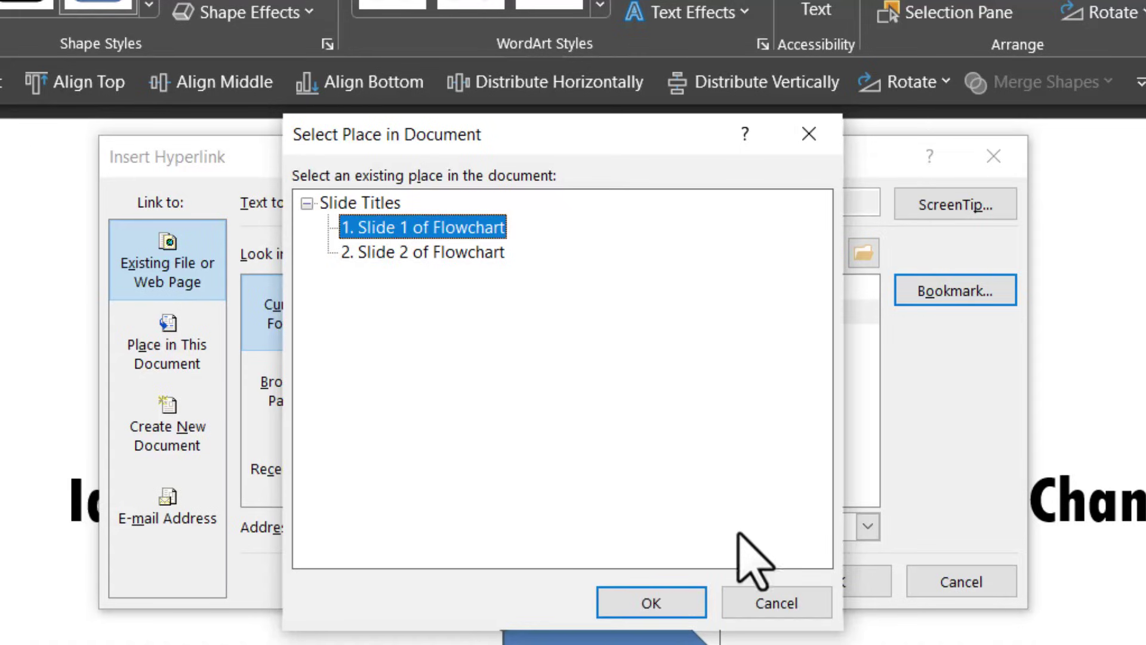
click(634, 604)
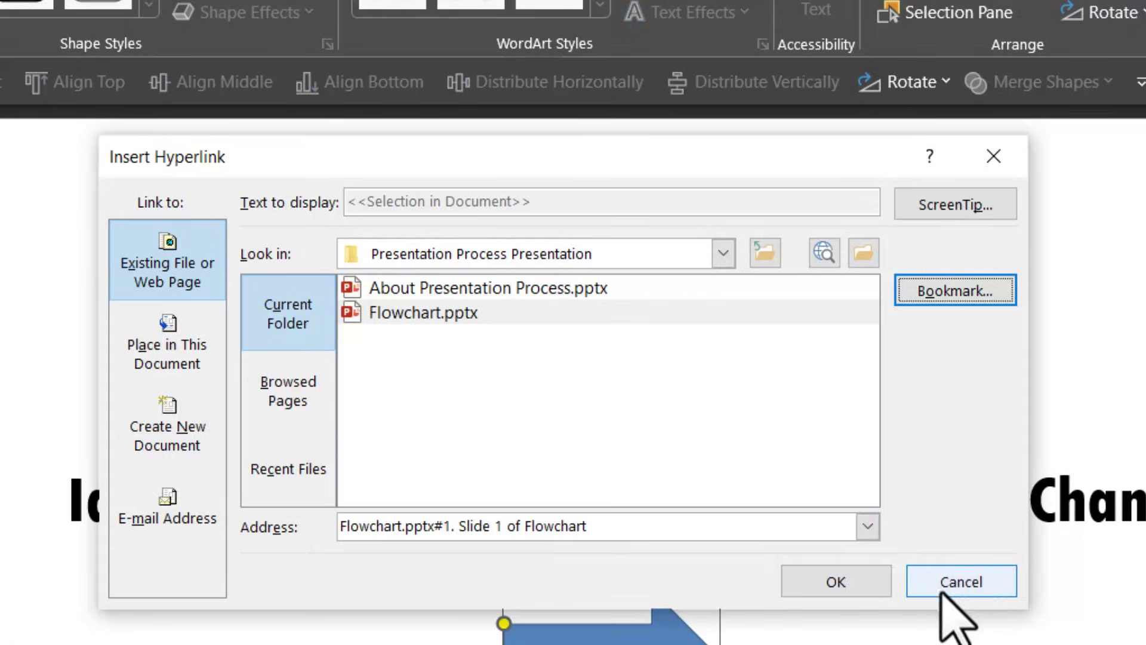
click(862, 585)
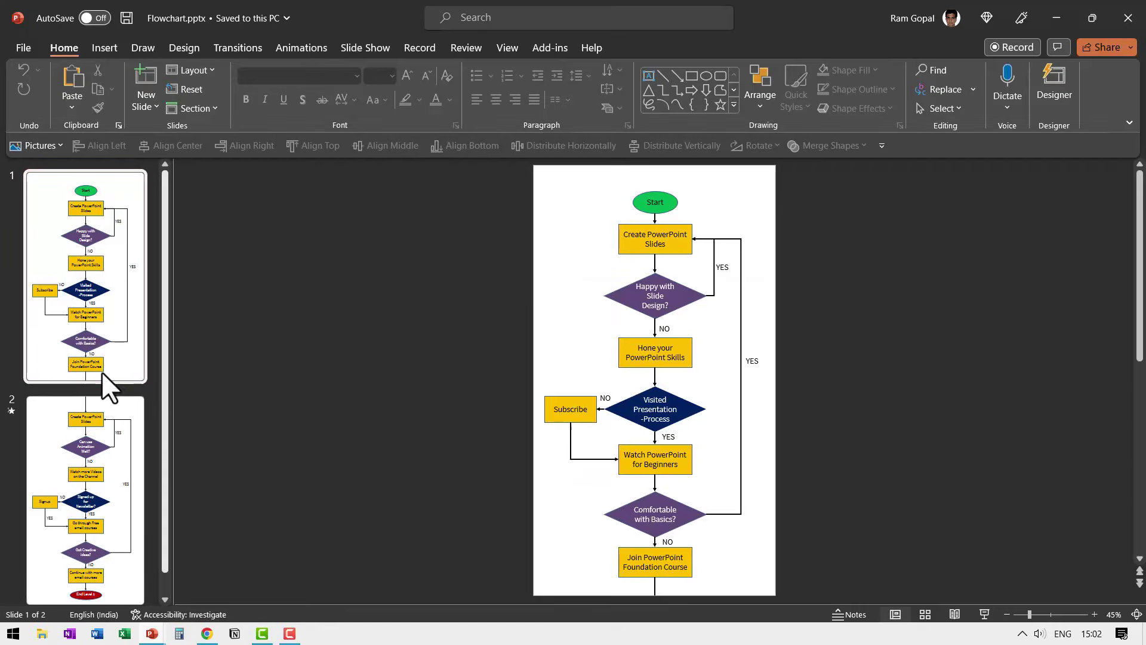
- Draw a small oval beside the last box on flowchart slide 2
click(116, 466)
click(117, 337)
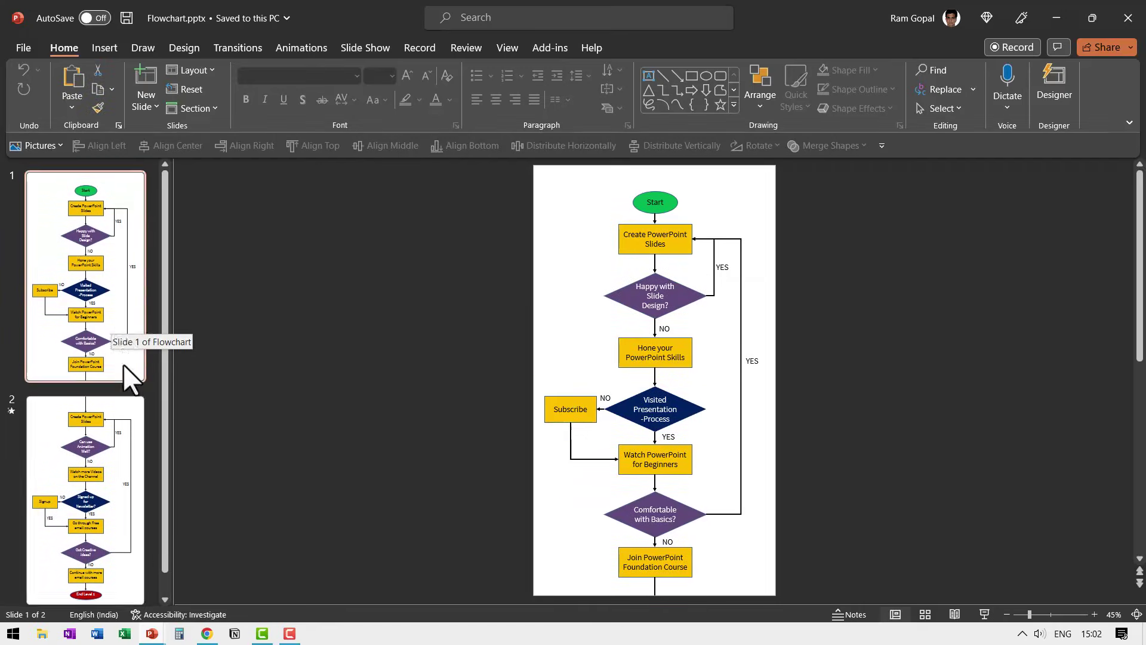
click(128, 376)
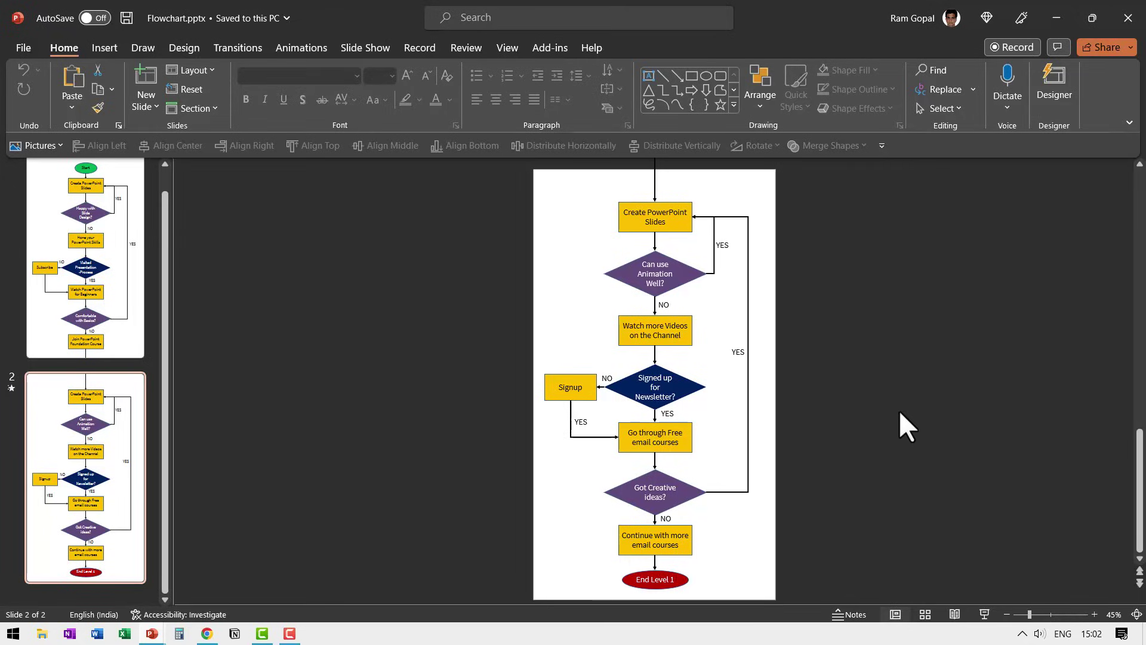
click(706, 76)
drag(738, 537, 757, 567)
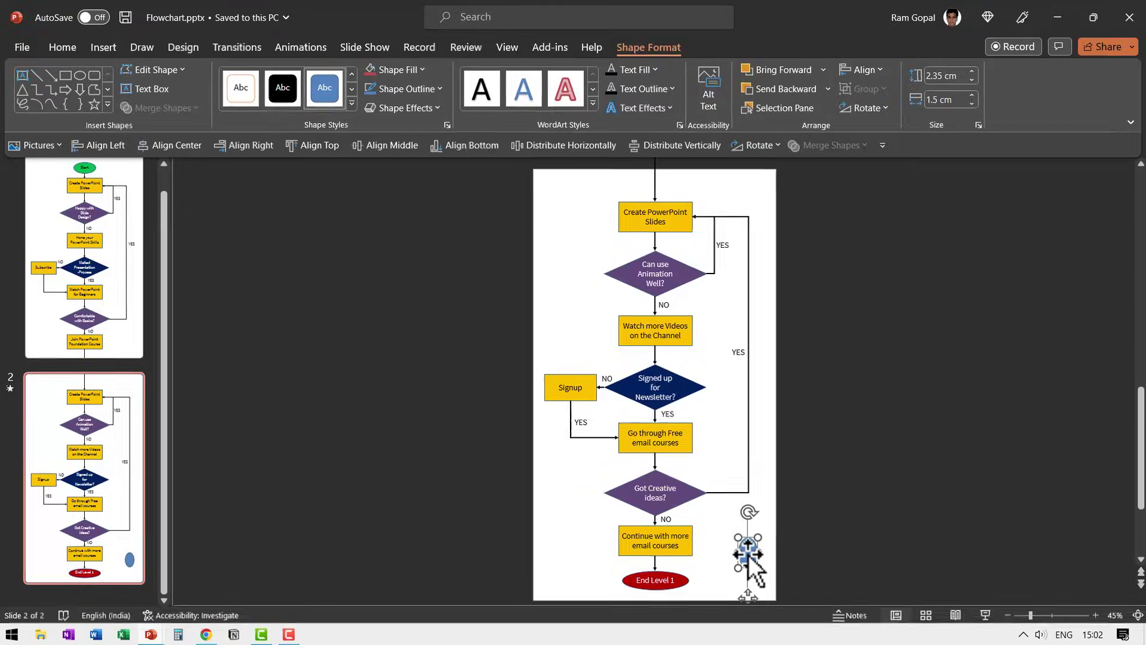
- Hyperlink the oval to slide 6, Our Templates, in About Presentation Process.pptx
key(ctrl+k)
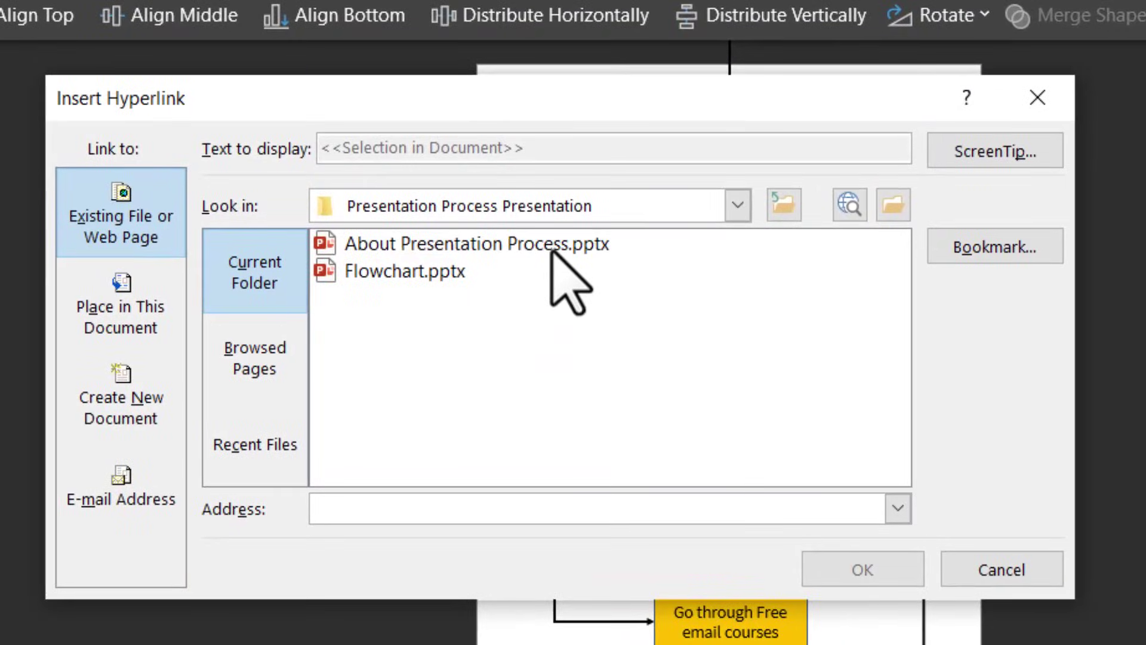
click(555, 249)
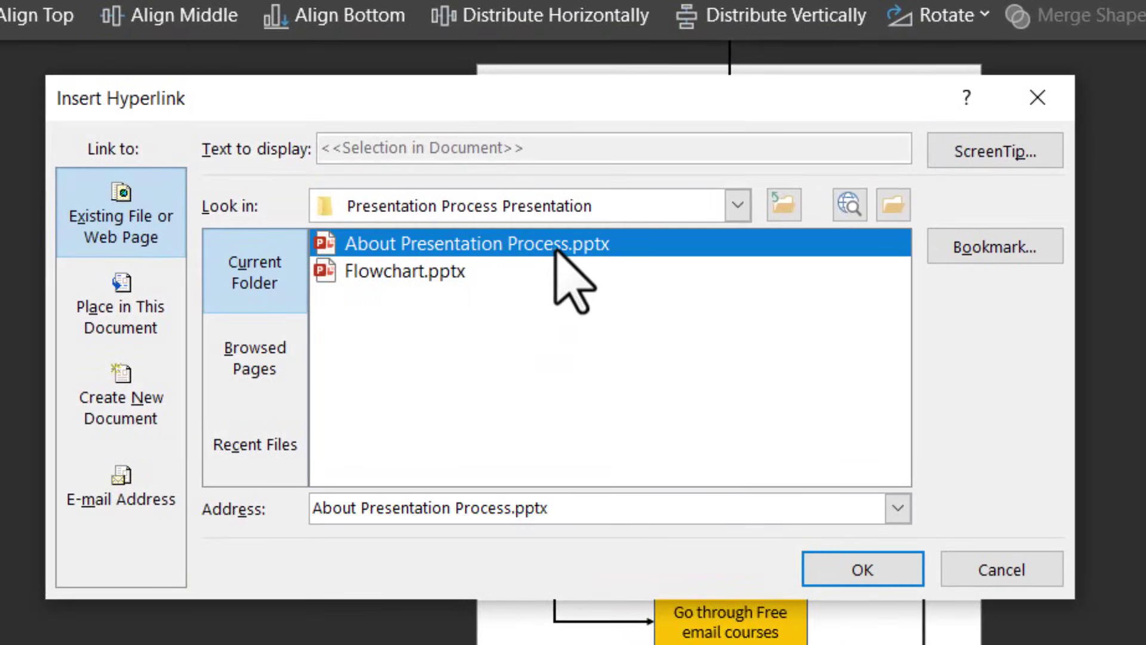
click(982, 249)
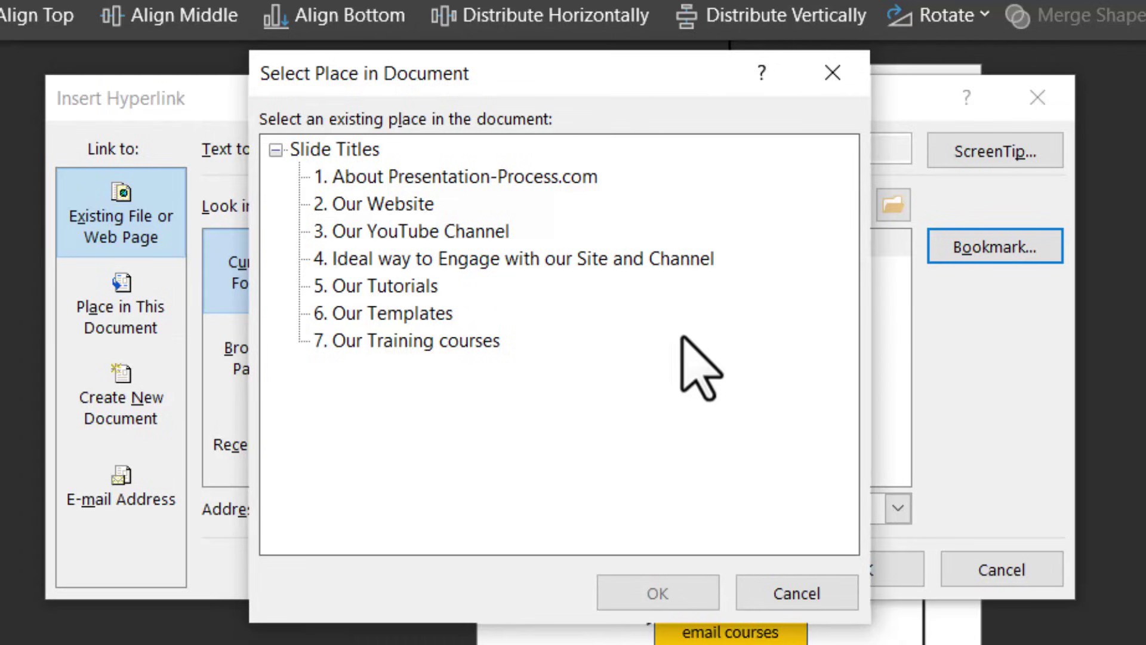
click(399, 316)
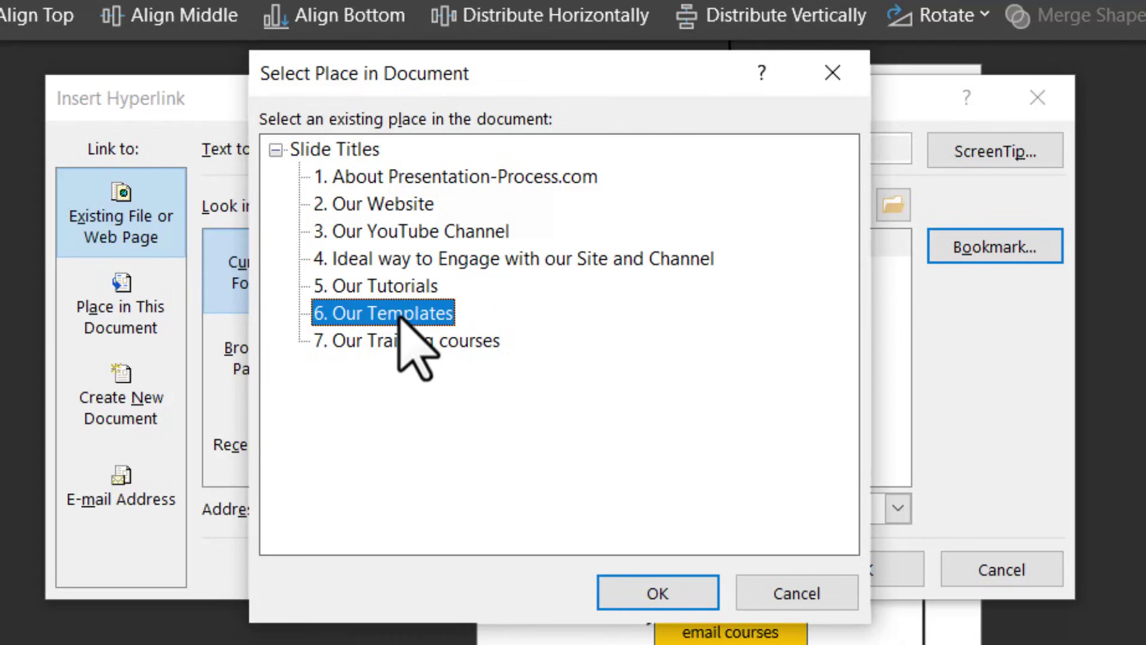
click(674, 602)
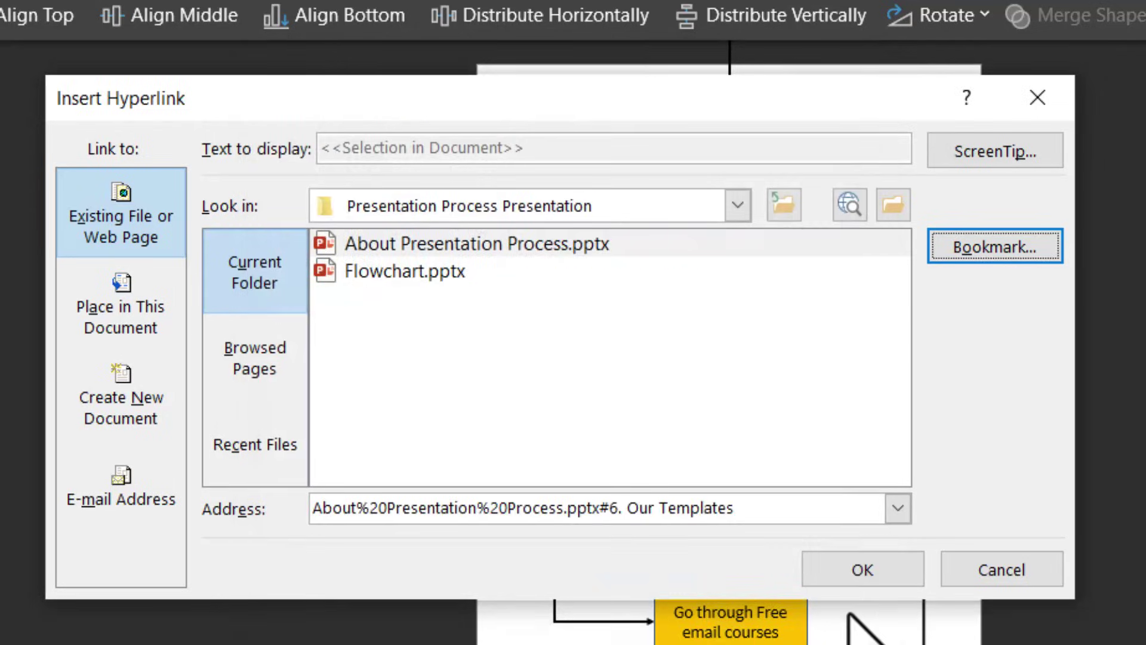
click(863, 570)
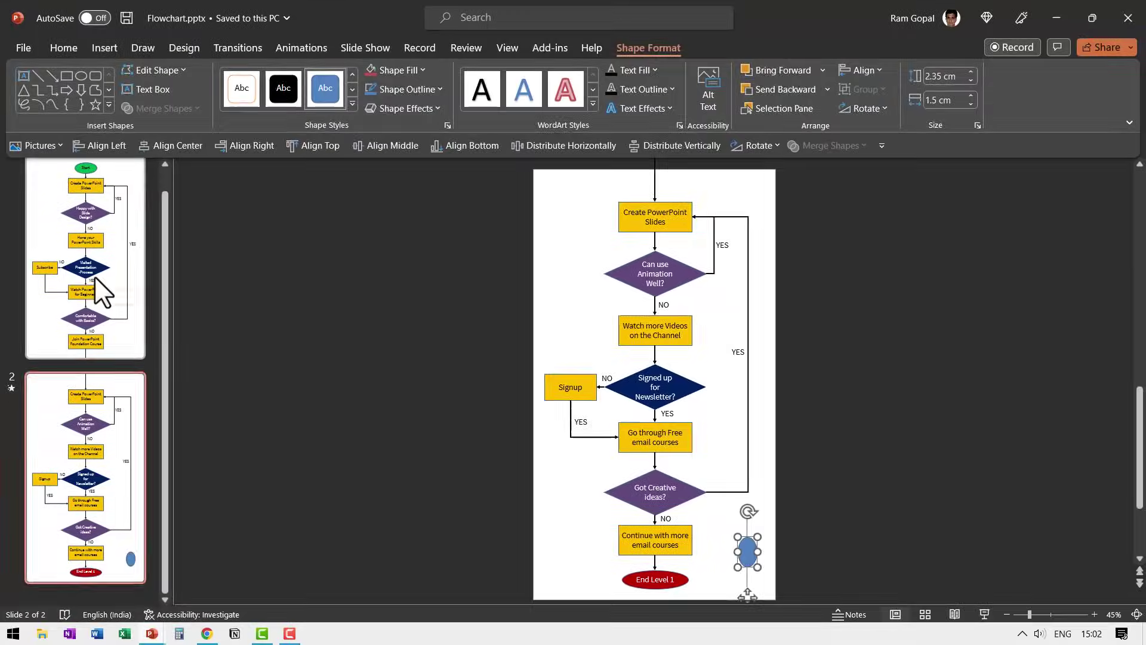